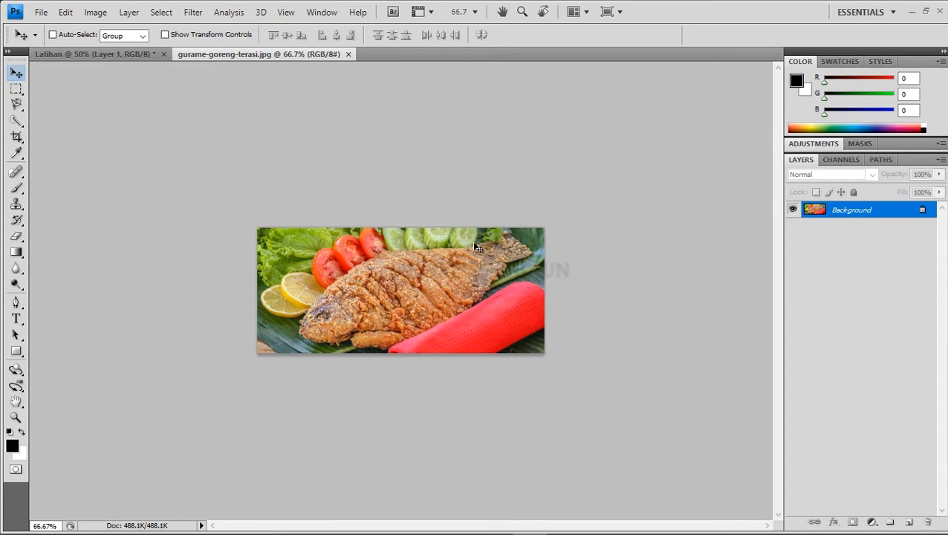
Step: Duplicate the Background layer with the Lasso Tool active, and hide the original Background layer
{"action": "left_click", "coordinate": [22, 109]}
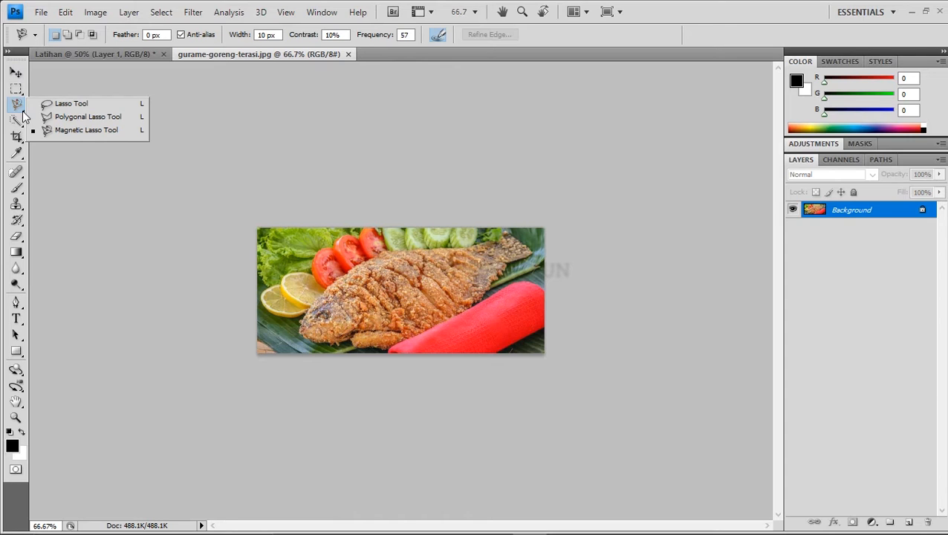
{"action": "left_click", "coordinate": [67, 104]}
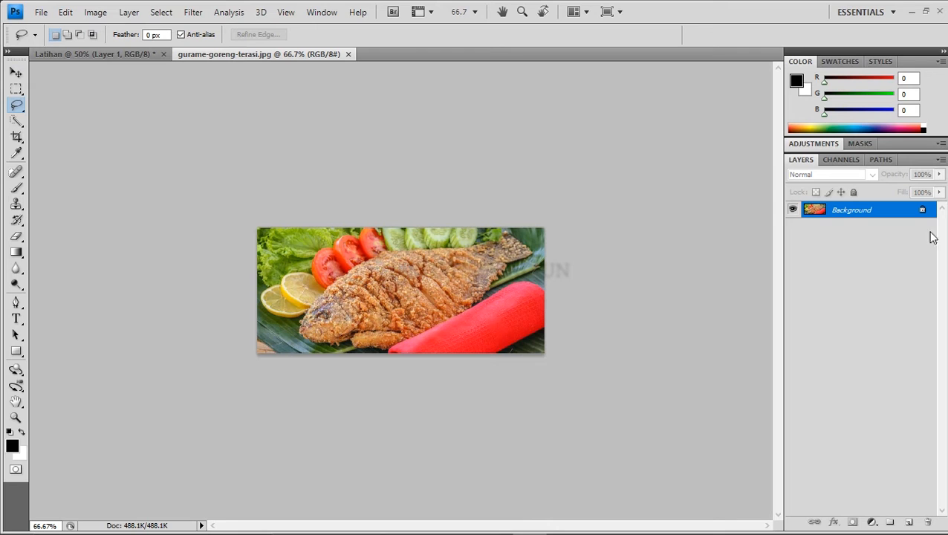
{"action": "key", "text": "ctrl+j"}
{"action": "left_click", "coordinate": [793, 226]}
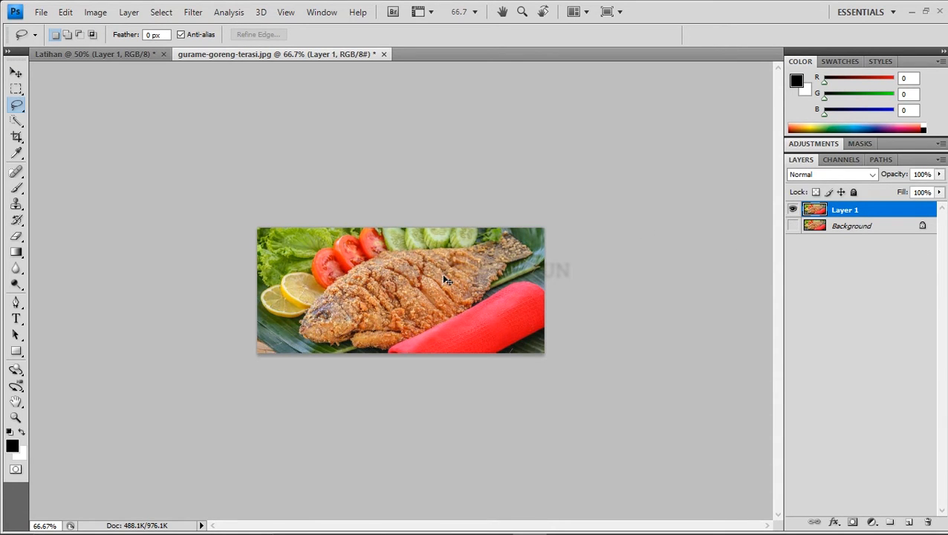
{"action": "key", "text": "ctrl+plus"}
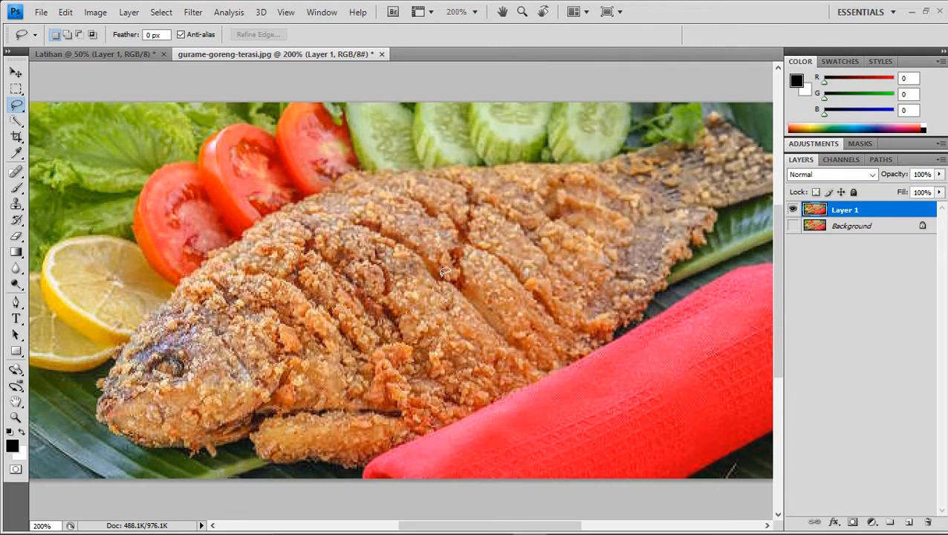
{"action": "key", "text": "ctrl+minus"}
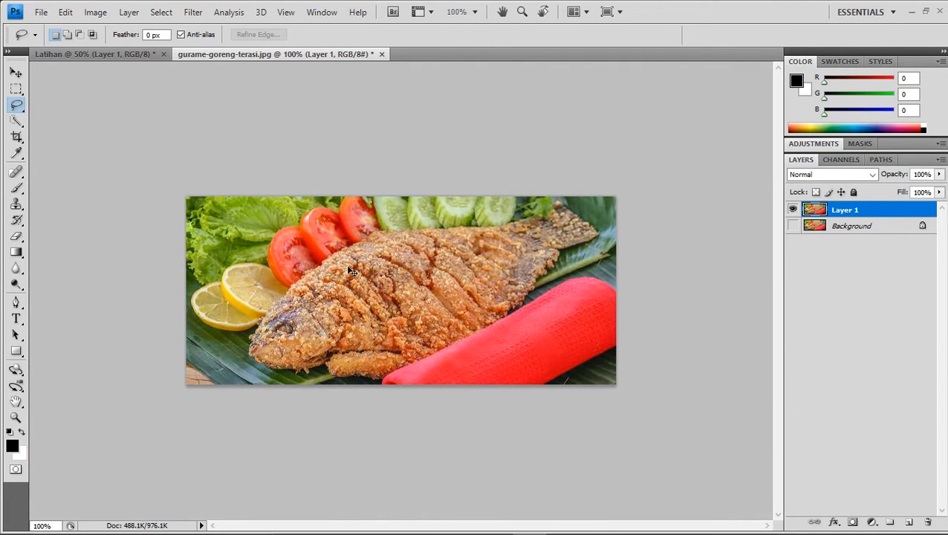
{"action": "key", "text": "ctrl+plus"}
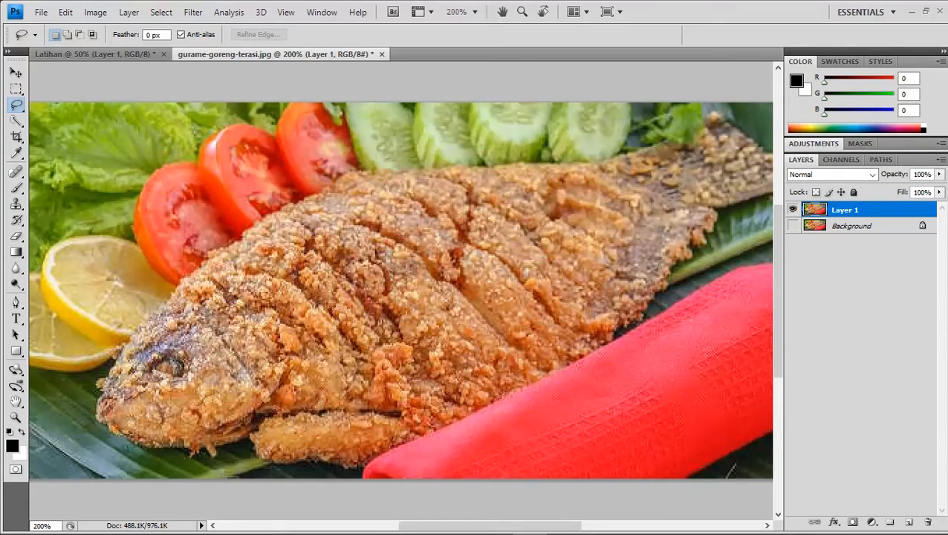
{"action": "scroll", "coordinate": [454, 526], "scroll_direction": "down", "scroll_amount": 3}
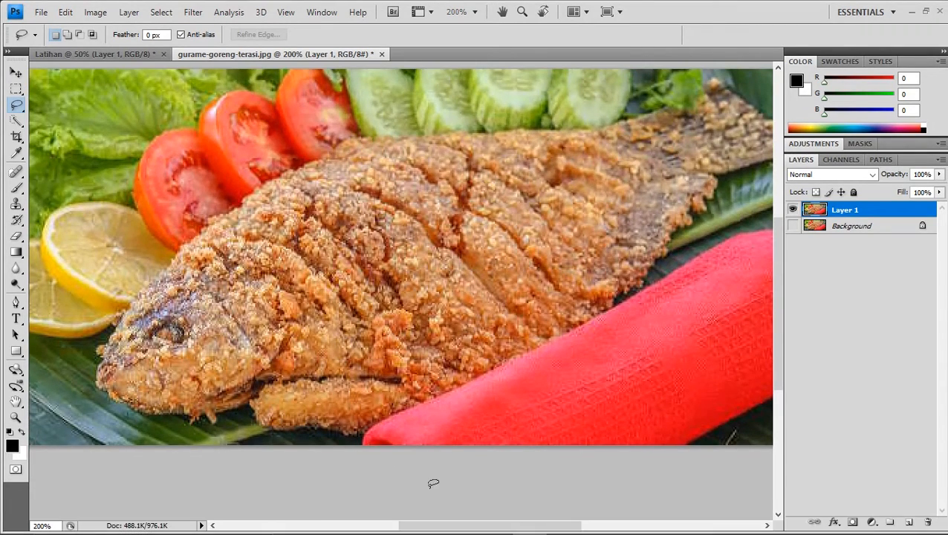
{"action": "left_click_drag", "start_coordinate": [401, 527], "coordinate": [306, 528]}
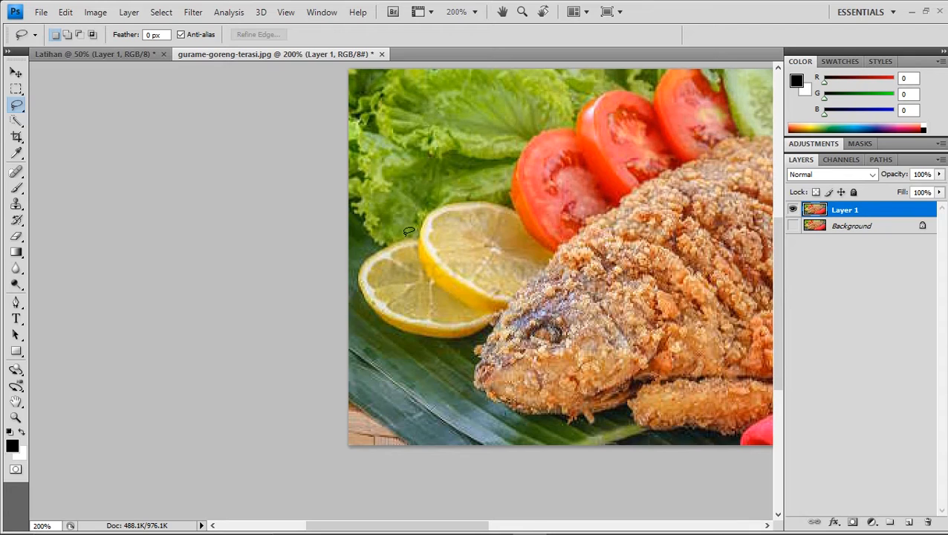
{"action": "left_click_drag", "start_coordinate": [414, 232], "coordinate": [415, 232]}
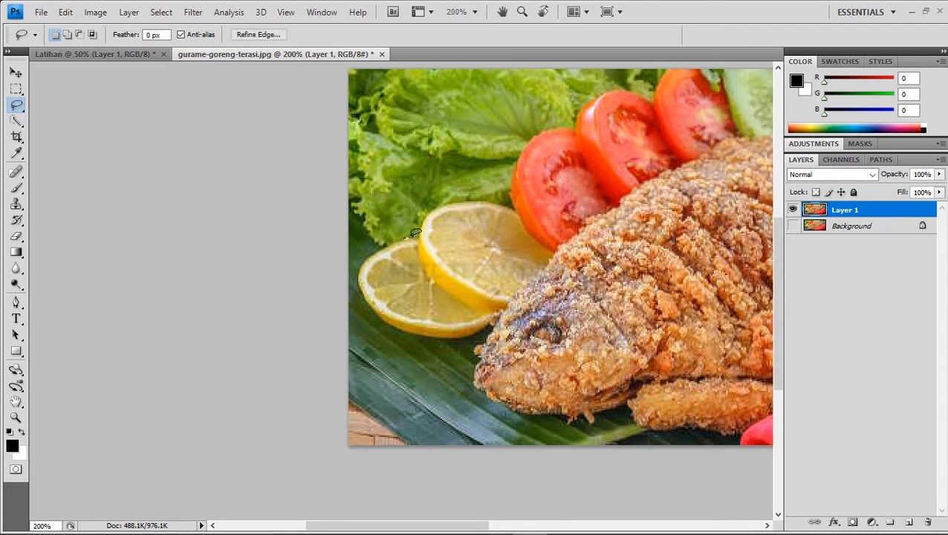
{"action": "left_click_drag", "start_coordinate": [467, 318], "coordinate": [461, 320]}
{"action": "left_click_drag", "start_coordinate": [405, 239], "coordinate": [411, 237]}
{"action": "left_click_drag", "start_coordinate": [362, 272], "coordinate": [376, 301]}
{"action": "left_click_drag", "start_coordinate": [459, 283], "coordinate": [421, 236]}
{"action": "key", "text": "ctrl+d"}
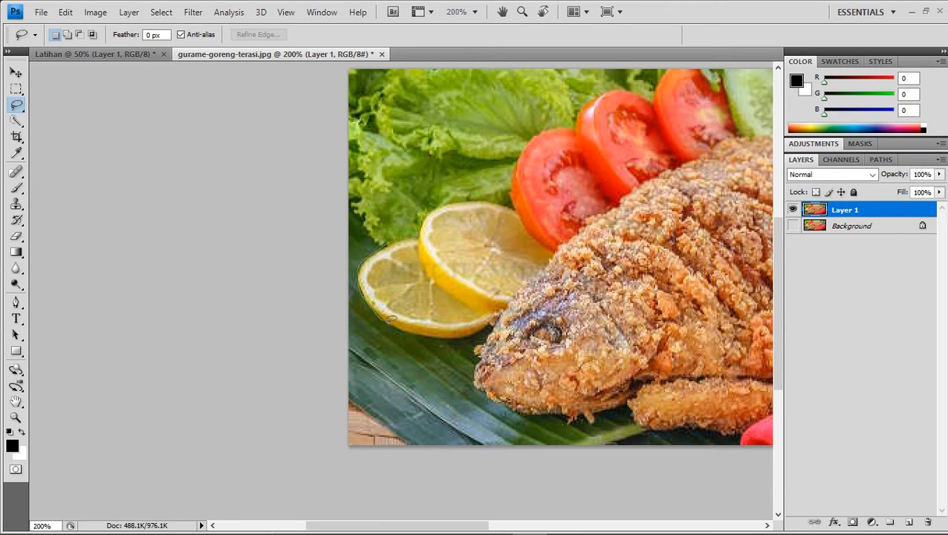
Step: Outline the partly covered lemon slice freehand with the Lasso Tool
{"action": "left_click_drag", "start_coordinate": [459, 336], "coordinate": [483, 329]}
{"action": "left_click_drag", "start_coordinate": [430, 262], "coordinate": [422, 233]}
{"action": "left_click_drag", "start_coordinate": [420, 231], "coordinate": [422, 234]}
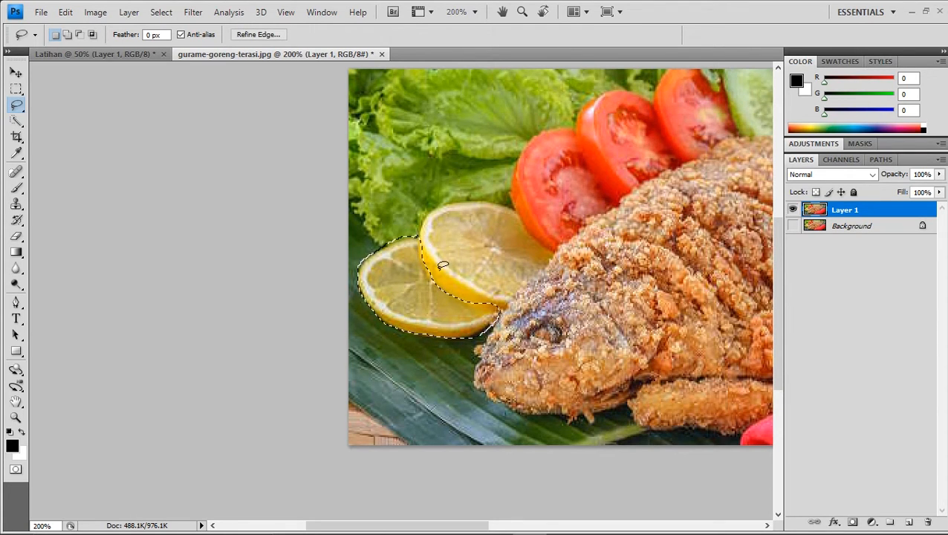
Step: Shift the selected lemon slice toward the upper slice with the Move Tool and bring it back near its original place
{"action": "key", "text": "v"}
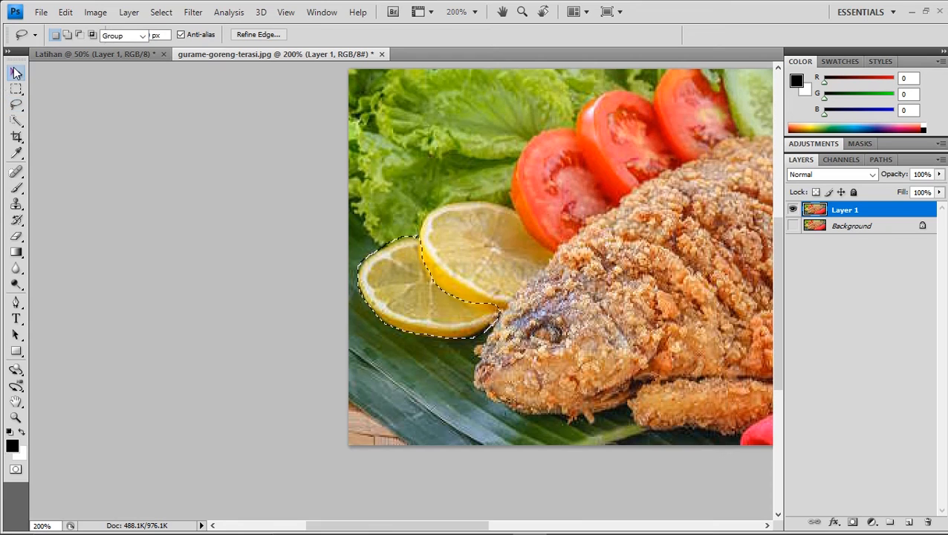
{"action": "left_click_drag", "start_coordinate": [399, 250], "coordinate": [432, 294]}
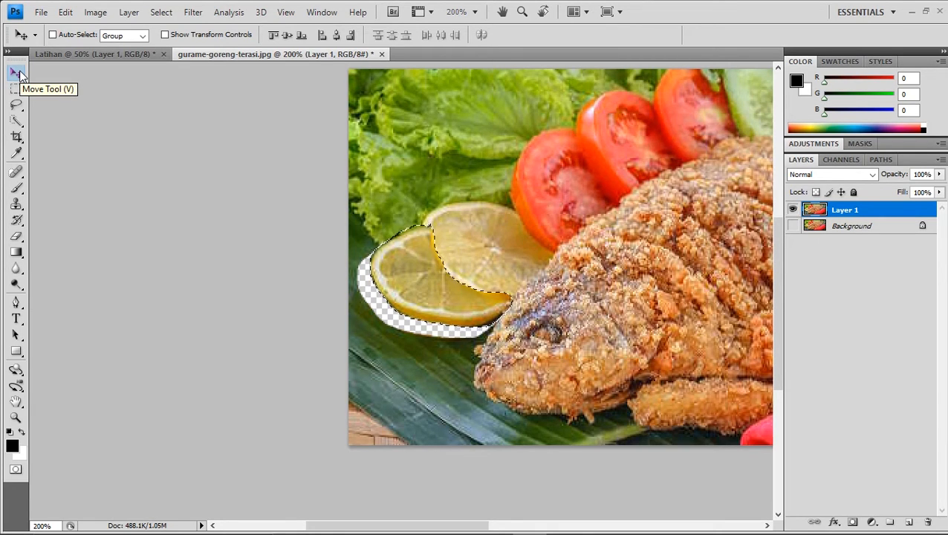
{"action": "mouse_move", "coordinate": [430, 291]}
{"action": "left_mouse_down"}
{"action": "mouse_move", "coordinate": [434, 215]}
{"action": "mouse_move", "coordinate": [472, 223]}
{"action": "mouse_move", "coordinate": [459, 178]}
{"action": "mouse_move", "coordinate": [449, 278]}
{"action": "mouse_move", "coordinate": [421, 287]}
{"action": "left_mouse_up"}
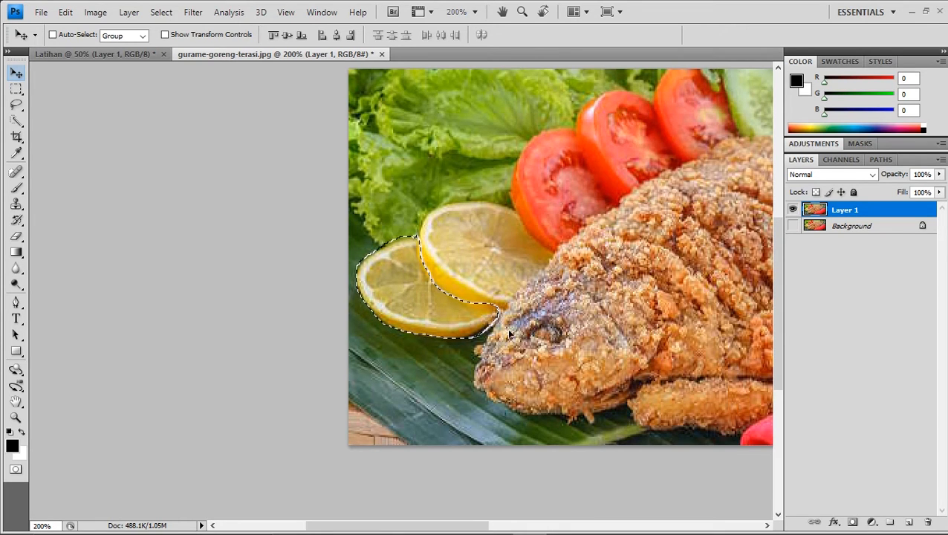
Step: Undo the last move of the lemon slice, toggling the undo to compare positions, and clear the selection
{"action": "key", "text": "ctrl+z"}
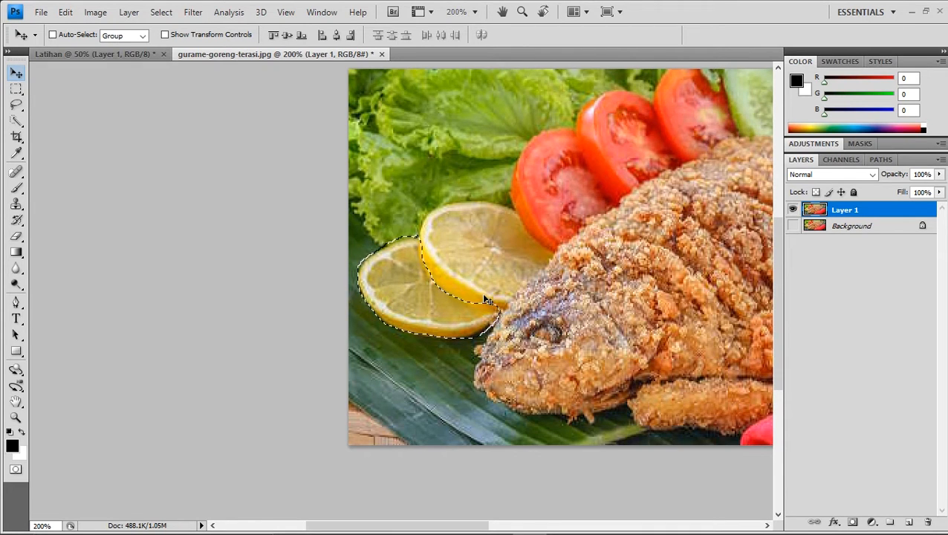
{"action": "key", "text": "ctrl+z"}
{"action": "key", "text": "ctrl+z"}
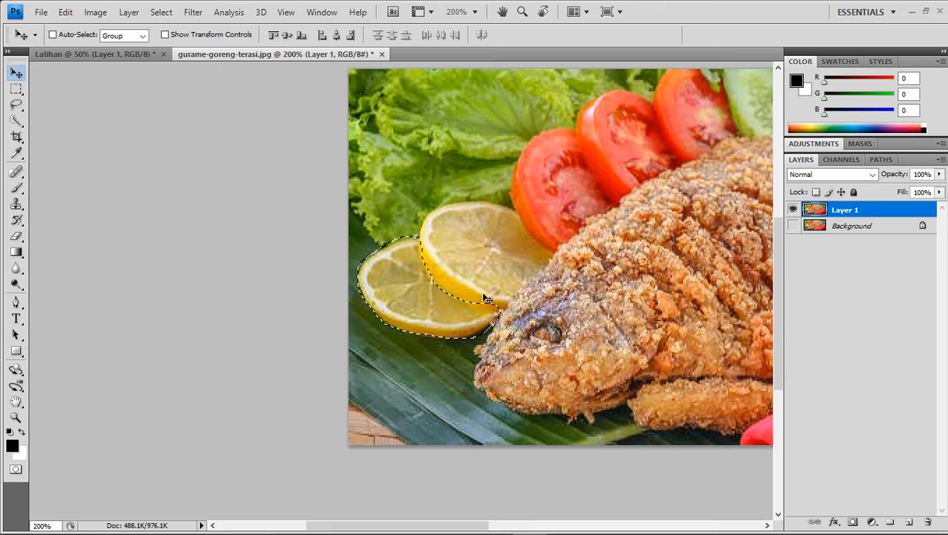
{"action": "key", "text": "ctrl+z"}
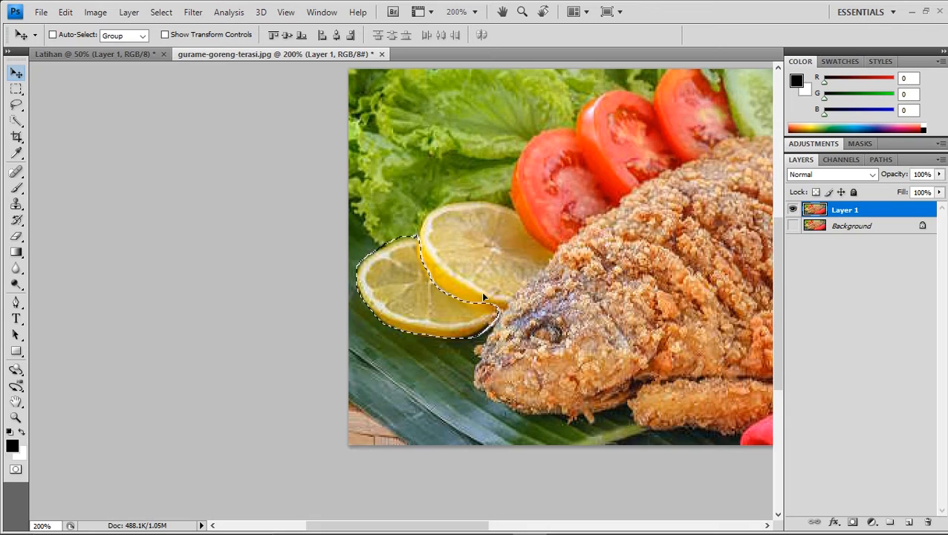
{"action": "key", "text": "ctrl+z"}
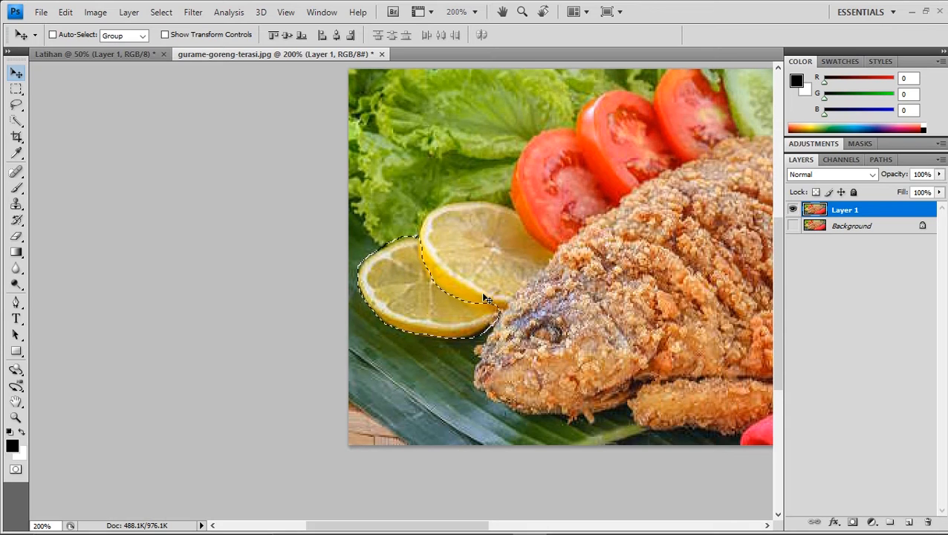
{"action": "key", "text": "ctrl+d"}
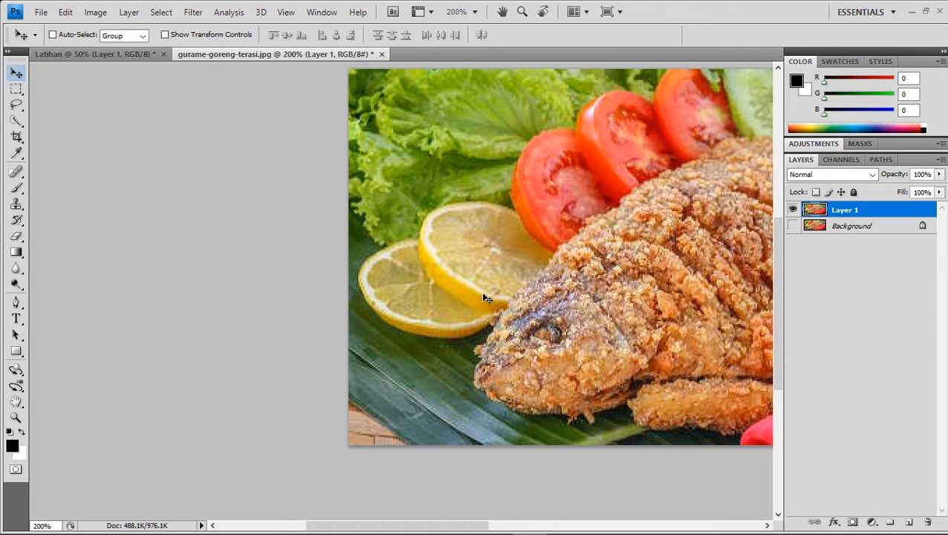
Step: Switch to the Polygonal Lasso Tool for outlining the partly covered lemon slice
{"action": "mouse_move", "coordinate": [424, 296]}
{"action": "left_mouse_down"}
{"action": "mouse_move", "coordinate": [425, 223]}
{"action": "mouse_move", "coordinate": [430, 320]}
{"action": "mouse_move", "coordinate": [423, 291]}
{"action": "left_mouse_up"}
{"action": "left_click", "coordinate": [16, 105]}
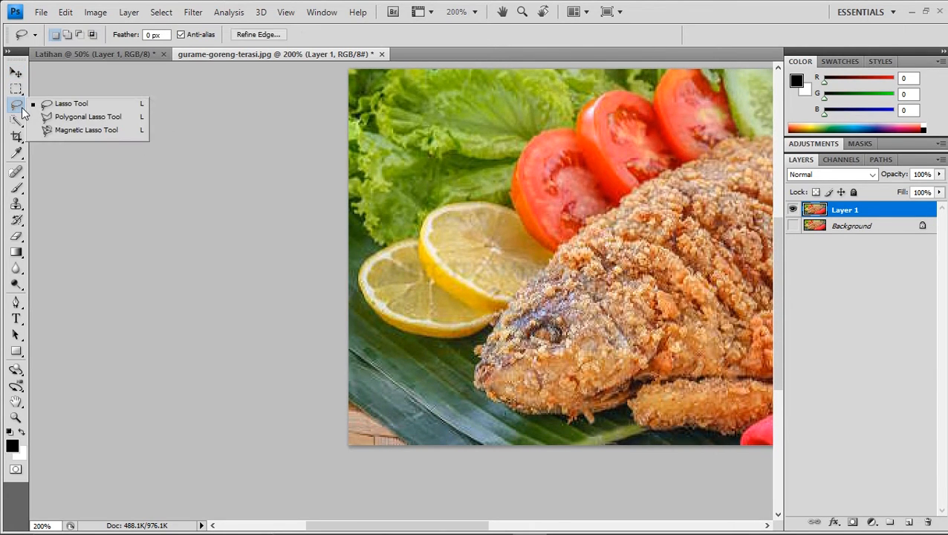
{"action": "left_click", "coordinate": [96, 117]}
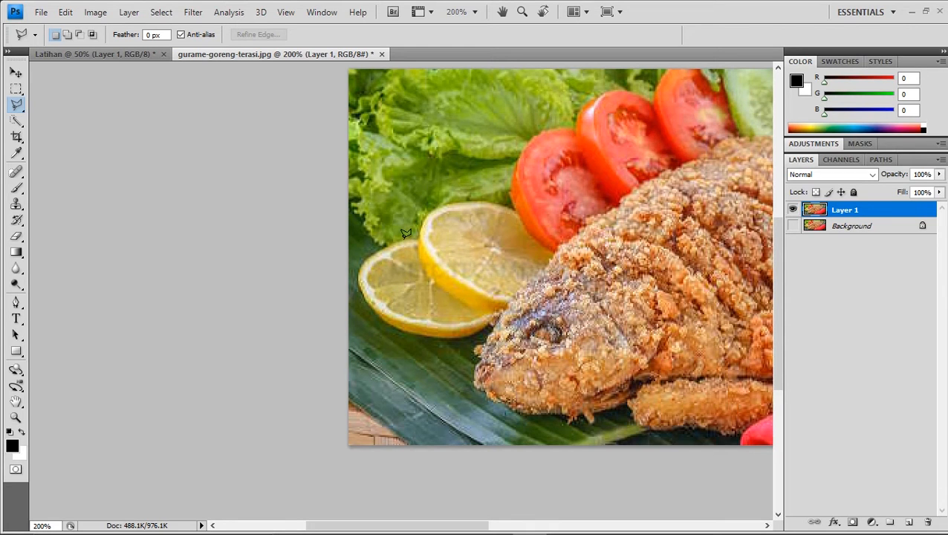
{"action": "scroll", "coordinate": [398, 238], "scroll_direction": "up", "scroll_amount": 3}
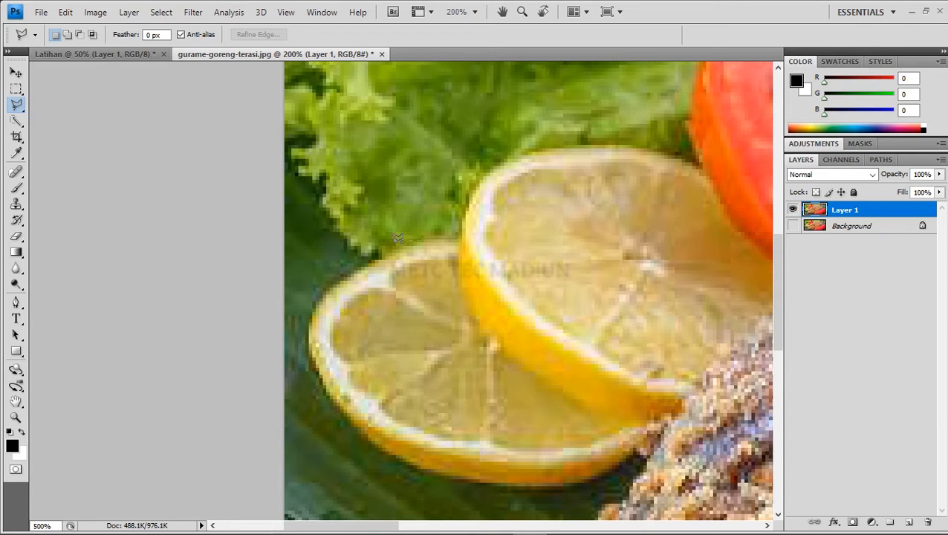
{"action": "scroll", "coordinate": [398, 238], "scroll_direction": "down", "scroll_amount": 2}
{"action": "scroll", "coordinate": [395, 241], "scroll_direction": "up", "scroll_amount": 1}
{"action": "scroll", "coordinate": [395, 241], "scroll_direction": "down", "scroll_amount": 2}
{"action": "scroll", "coordinate": [395, 242], "scroll_direction": "up", "scroll_amount": 2}
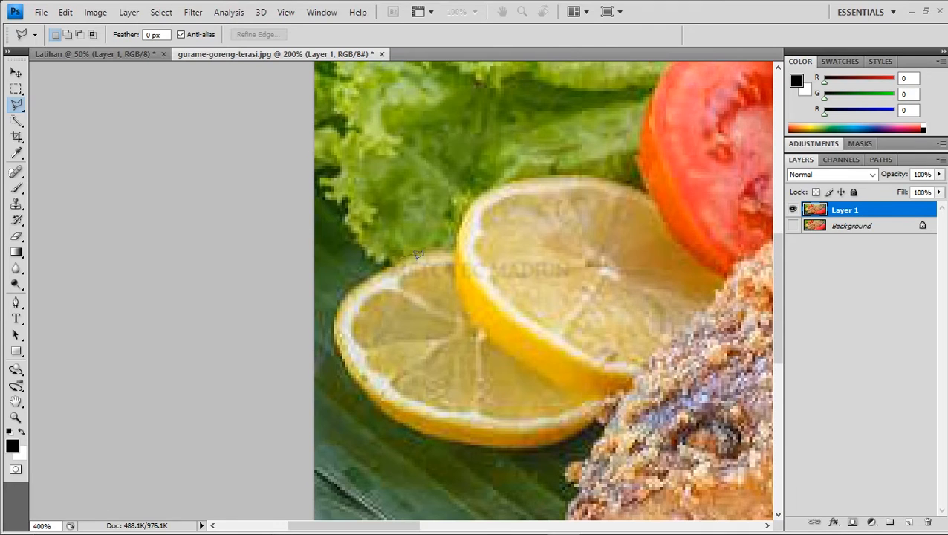
{"action": "double_click", "coordinate": [407, 256]}
{"action": "scroll", "coordinate": [413, 254], "scroll_direction": "up", "scroll_amount": 1}
{"action": "scroll", "coordinate": [418, 252], "scroll_direction": "down", "scroll_amount": 1}
{"action": "scroll", "coordinate": [420, 249], "scroll_direction": "up", "scroll_amount": 1}
{"action": "scroll", "coordinate": [418, 249], "scroll_direction": "up", "scroll_amount": 5}
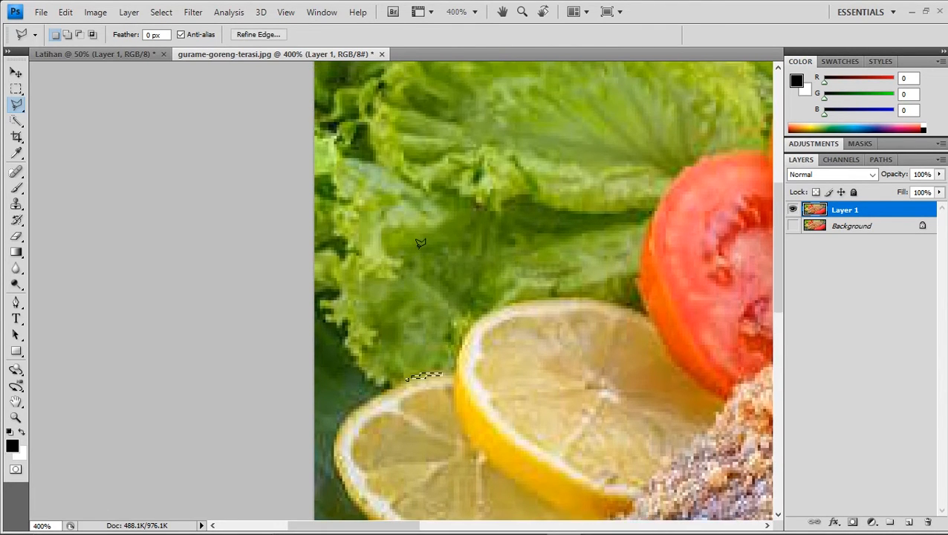
{"action": "scroll", "coordinate": [419, 245], "scroll_direction": "down", "scroll_amount": 5}
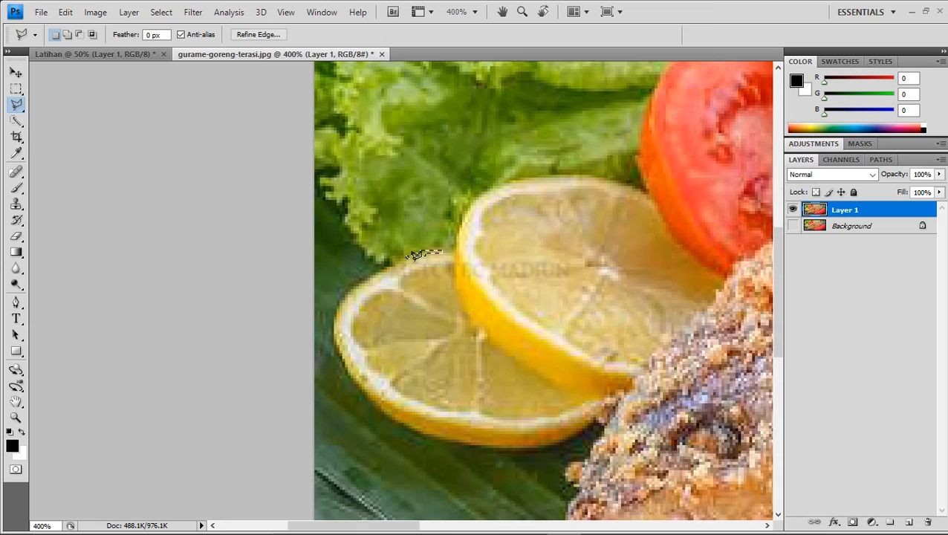
{"action": "key", "text": "ctrl+d"}
{"action": "left_click", "coordinate": [16, 120]}
{"action": "left_click", "coordinate": [17, 104]}
{"action": "left_click", "coordinate": [88, 112]}
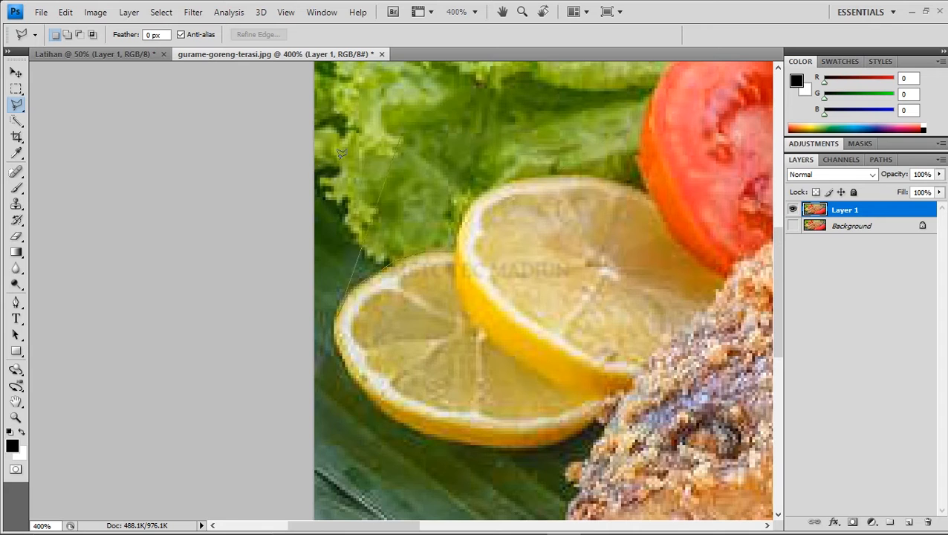
{"action": "double_click", "coordinate": [364, 467]}
{"action": "key", "text": "ctrl+d"}
Step: Outline the partly covered lemon slice point by point with the Polygonal Lasso Tool and close the selection
{"action": "left_click", "coordinate": [365, 277]}
{"action": "left_click", "coordinate": [345, 295]}
{"action": "left_click", "coordinate": [333, 316]}
{"action": "left_click", "coordinate": [334, 333]}
{"action": "left_click", "coordinate": [359, 382]}
{"action": "left_click", "coordinate": [378, 399]}
{"action": "left_click", "coordinate": [570, 440]}
{"action": "left_click", "coordinate": [593, 422]}
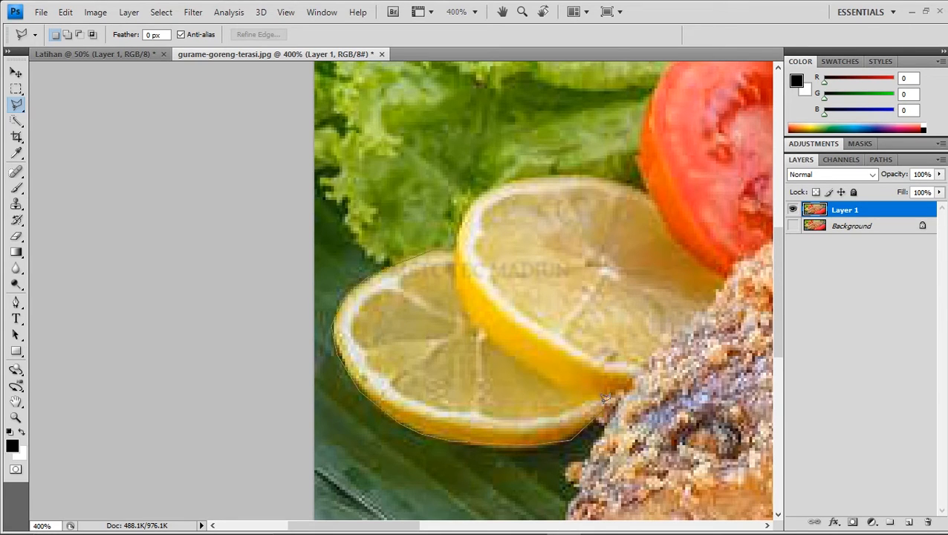
{"action": "left_click", "coordinate": [551, 374]}
{"action": "left_click", "coordinate": [476, 321]}
{"action": "left_click", "coordinate": [459, 294]}
{"action": "left_click", "coordinate": [453, 268]}
{"action": "left_click", "coordinate": [457, 246]}
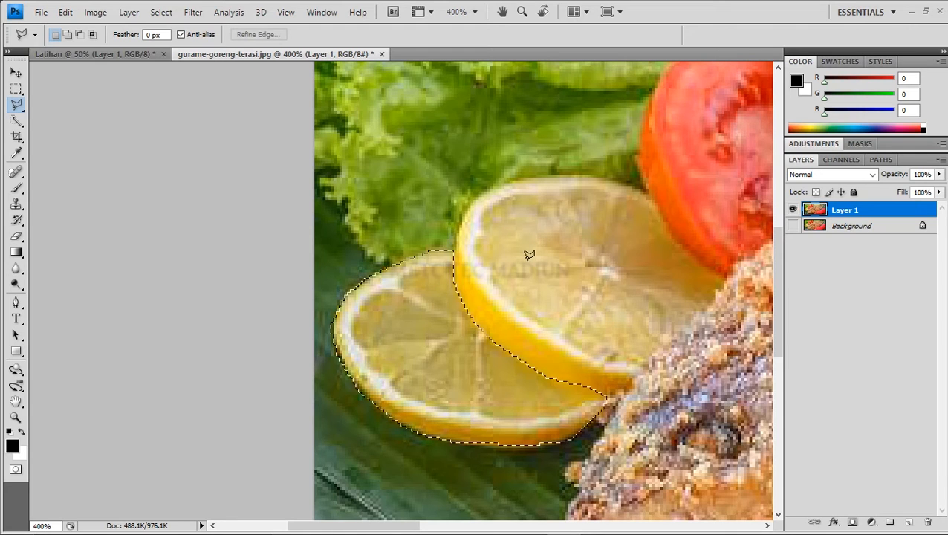
Step: Try moving the selected lemon slice up over the other slice, undo the move and clear the selection
{"action": "left_click", "coordinate": [16, 72]}
{"action": "mouse_move", "coordinate": [480, 303]}
{"action": "left_mouse_down"}
{"action": "mouse_move", "coordinate": [517, 172]}
{"action": "mouse_move", "coordinate": [594, 149]}
{"action": "mouse_move", "coordinate": [482, 218]}
{"action": "mouse_move", "coordinate": [515, 178]}
{"action": "mouse_move", "coordinate": [486, 249]}
{"action": "left_mouse_up"}
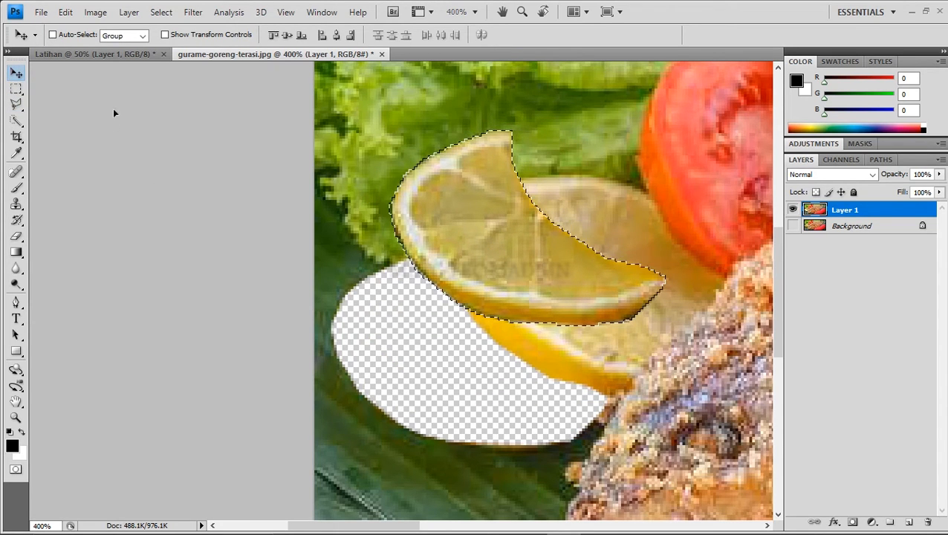
{"action": "left_click", "coordinate": [16, 104]}
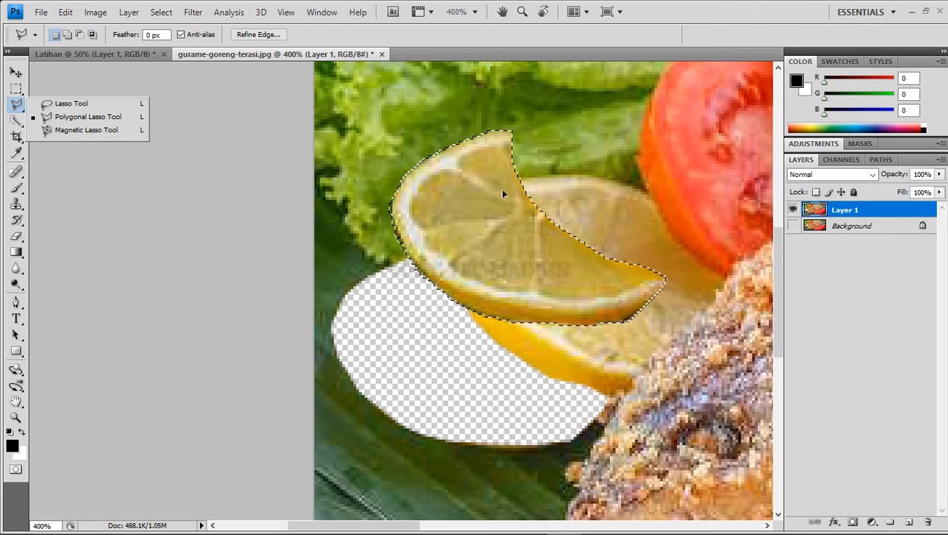
{"action": "key", "text": "ctrl+z"}
{"action": "key", "text": "ctrl+d"}
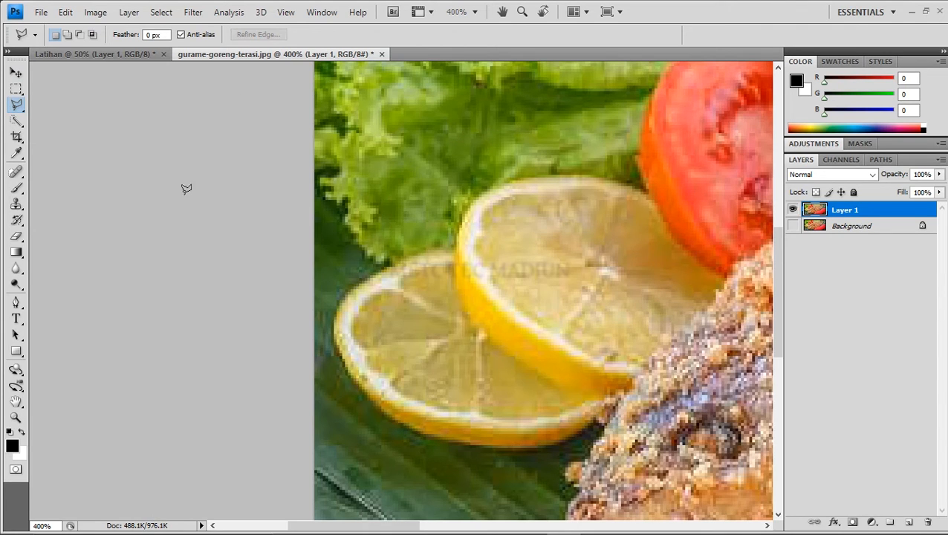
Step: Trace the edge of the partly covered lemon slice with the Magnetic Lasso Tool and close the selection
{"action": "left_click", "coordinate": [20, 104]}
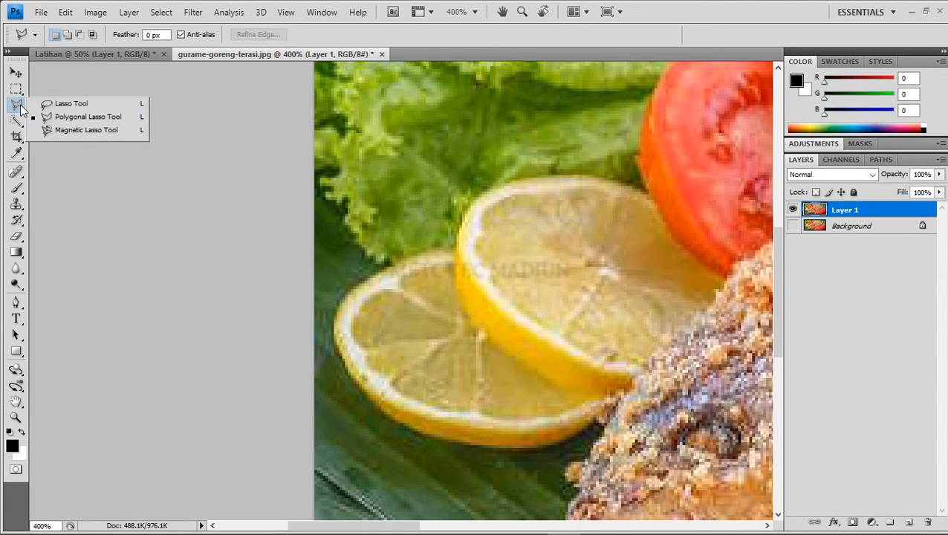
{"action": "left_click", "coordinate": [77, 131]}
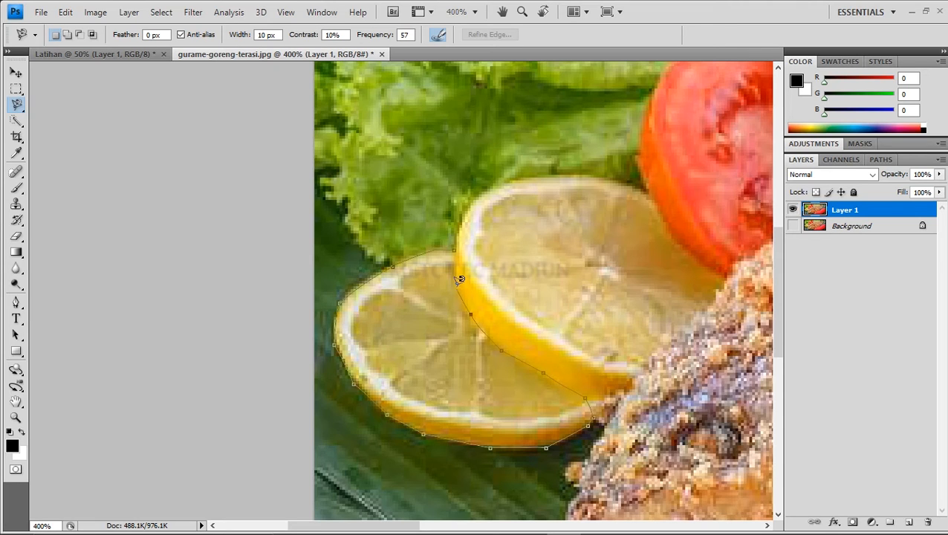
{"action": "left_click", "coordinate": [455, 250]}
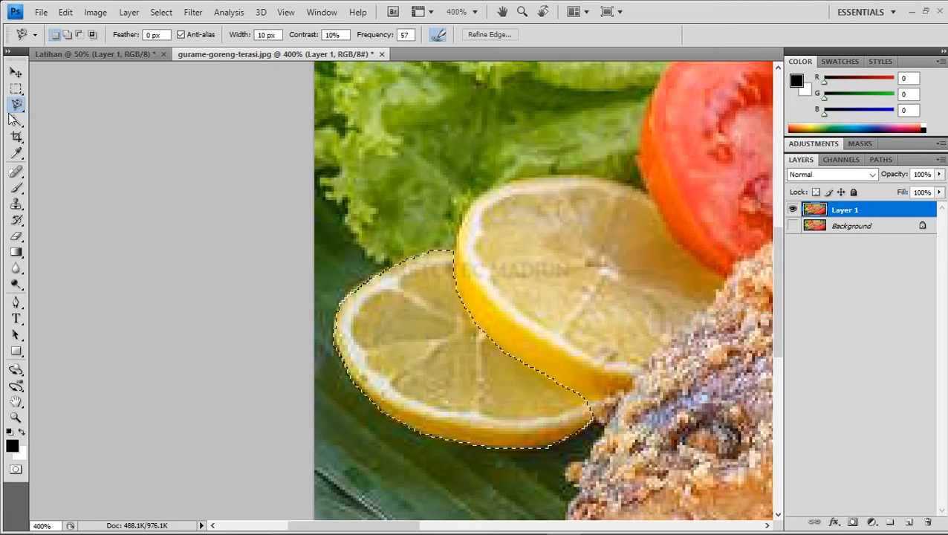
Step: Try moving the magnetically selected lemon slice upward with the Move Tool and undo the move
{"action": "left_click", "coordinate": [16, 72]}
{"action": "left_click_drag", "start_coordinate": [531, 347], "coordinate": [538, 246]}
{"action": "key", "text": "ctrl+z"}
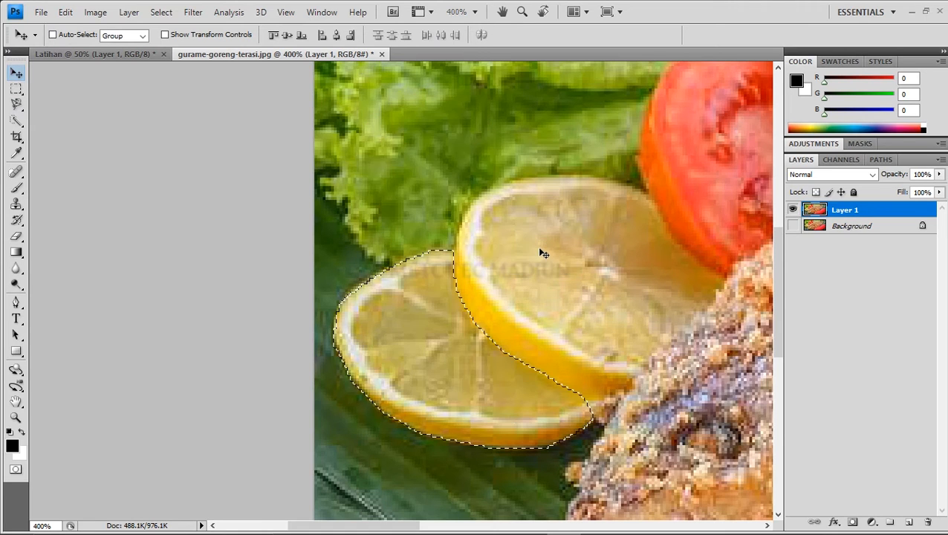
Step: Clear the current selection and outline the outer edge of the partly covered lemon slice with the Polygonal Lasso Tool
{"action": "key", "text": "ctrl+d"}
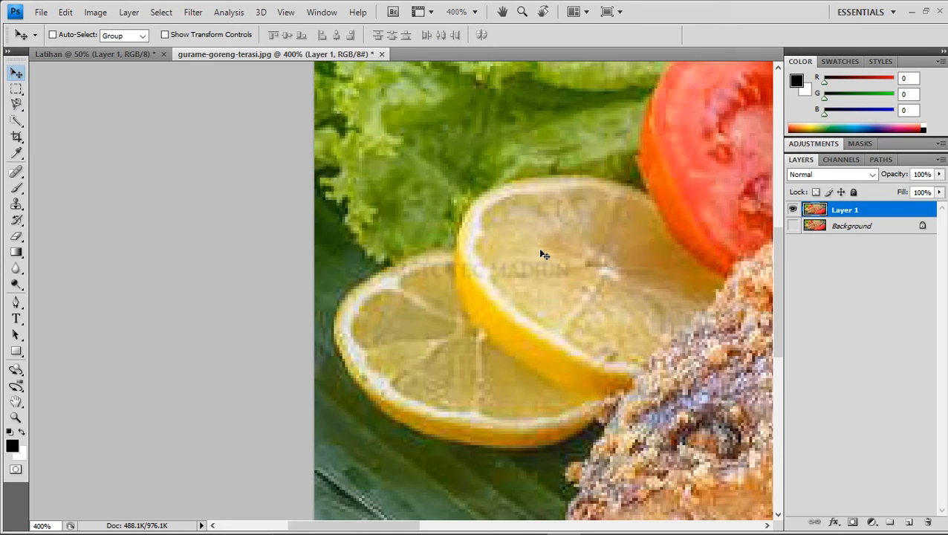
{"action": "left_click", "coordinate": [20, 110]}
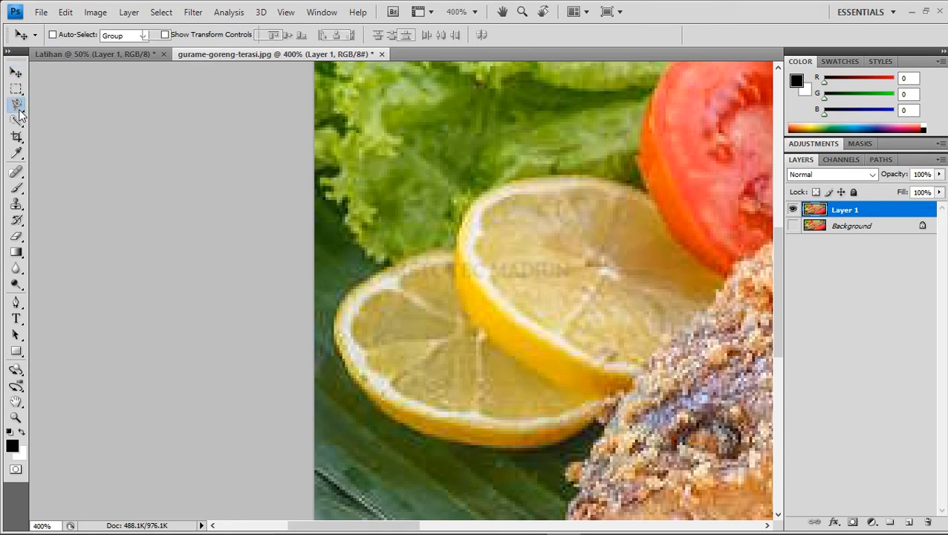
{"action": "left_click", "coordinate": [56, 118]}
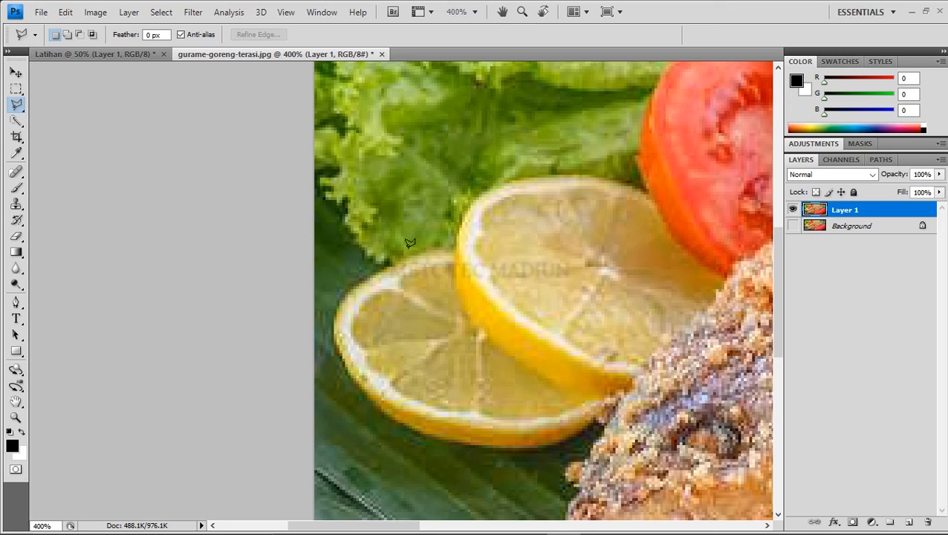
{"action": "left_click", "coordinate": [456, 246]}
{"action": "left_click", "coordinate": [336, 322]}
{"action": "left_click", "coordinate": [340, 354]}
{"action": "left_click", "coordinate": [357, 386]}
{"action": "left_click", "coordinate": [397, 421]}
{"action": "scroll", "coordinate": [454, 440], "scroll_direction": "up", "scroll_amount": 5}
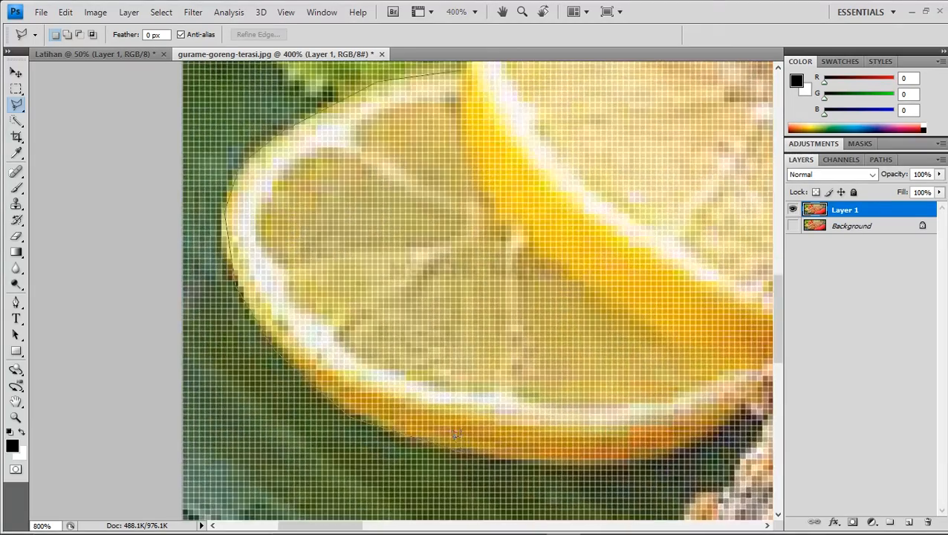
{"action": "scroll", "coordinate": [456, 433], "scroll_direction": "down", "scroll_amount": 3}
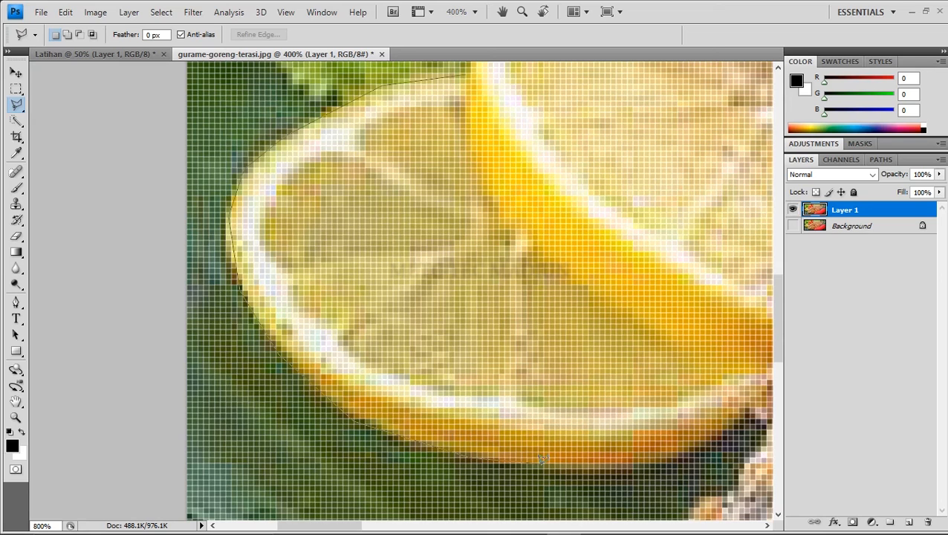
{"action": "left_click", "coordinate": [596, 473]}
{"action": "left_click", "coordinate": [672, 453]}
{"action": "left_click", "coordinate": [757, 407]}
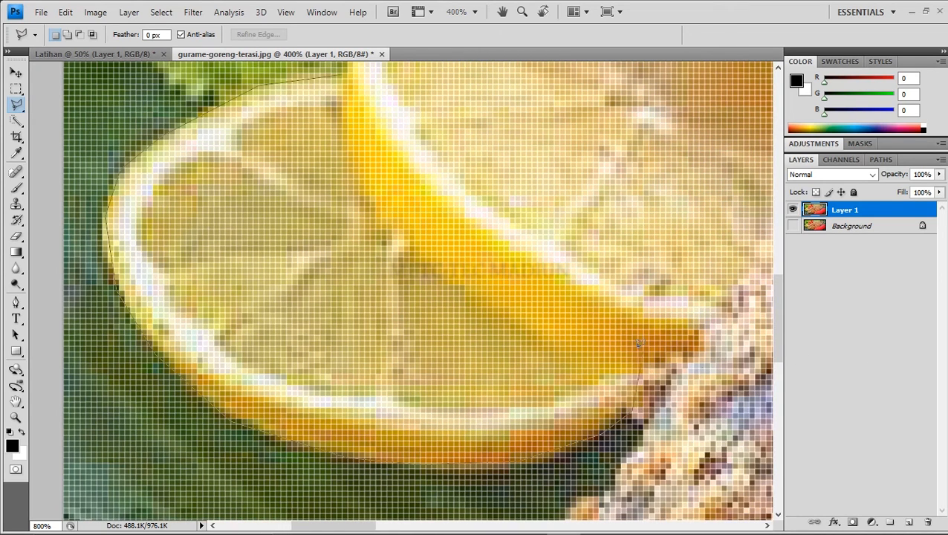
Step: Continue the polygonal outline back along the rim of the overlapping lemon slice and close the selection at its starting point
{"action": "left_click", "coordinate": [703, 335]}
{"action": "left_click", "coordinate": [535, 257]}
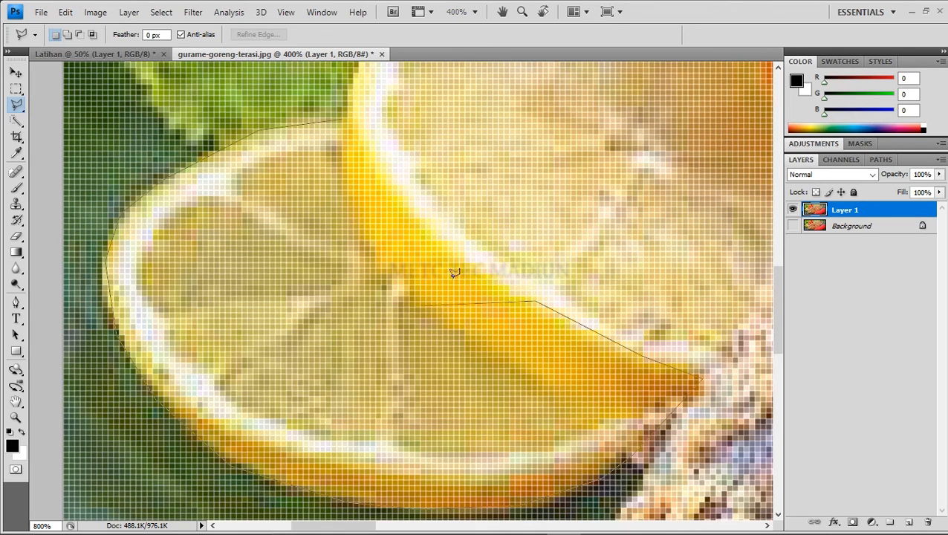
{"action": "left_click", "coordinate": [443, 236]}
{"action": "left_click", "coordinate": [397, 194]}
{"action": "left_click", "coordinate": [342, 119]}
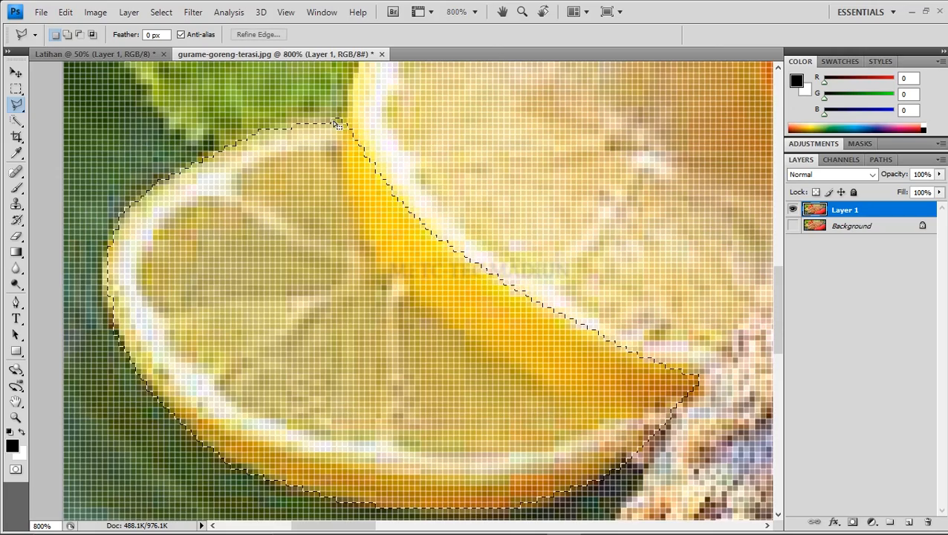
Step: Clear the polygonal selection around the lemon slice and switch to the Lasso Tool
{"action": "key", "text": "ctrl+d"}
{"action": "key", "text": "ctrl+minus"}
{"action": "key", "text": "ctrl+minus"}
{"action": "key", "text": "ctrl+minus"}
{"action": "key", "text": "ctrl+minus"}
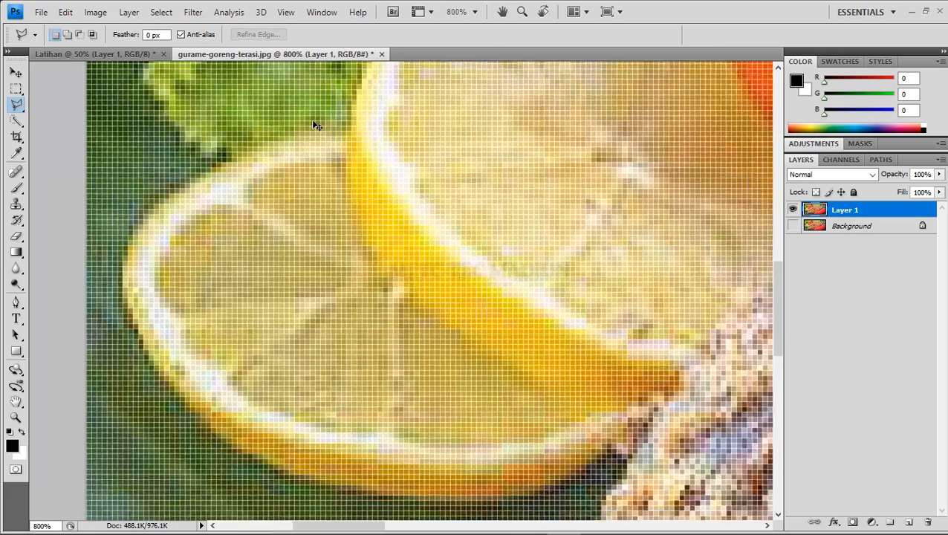
{"action": "key", "text": "ctrl+minus"}
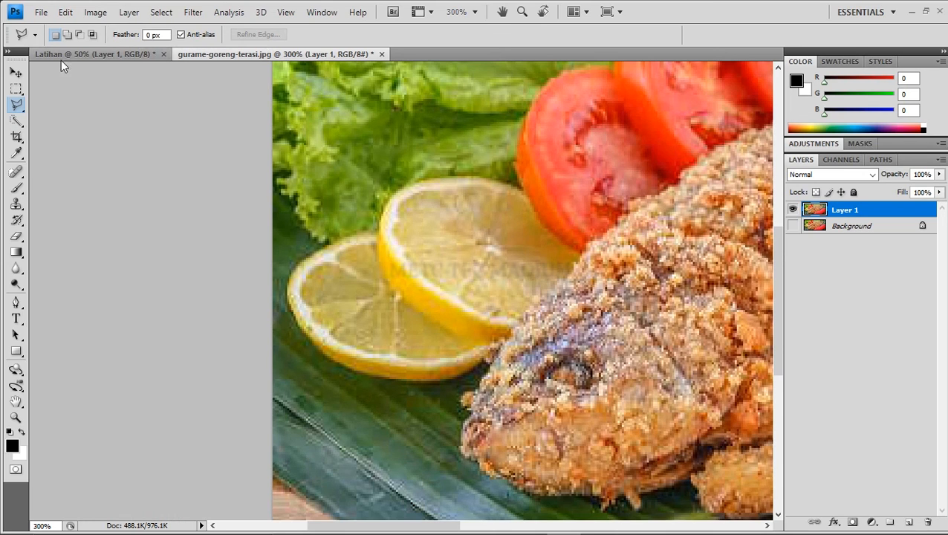
{"action": "left_click", "coordinate": [19, 106]}
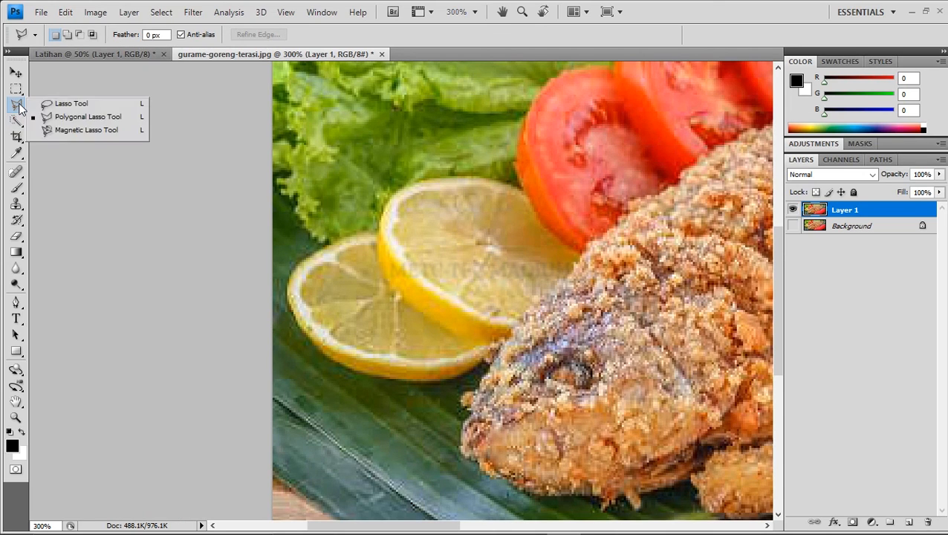
{"action": "left_click", "coordinate": [72, 103]}
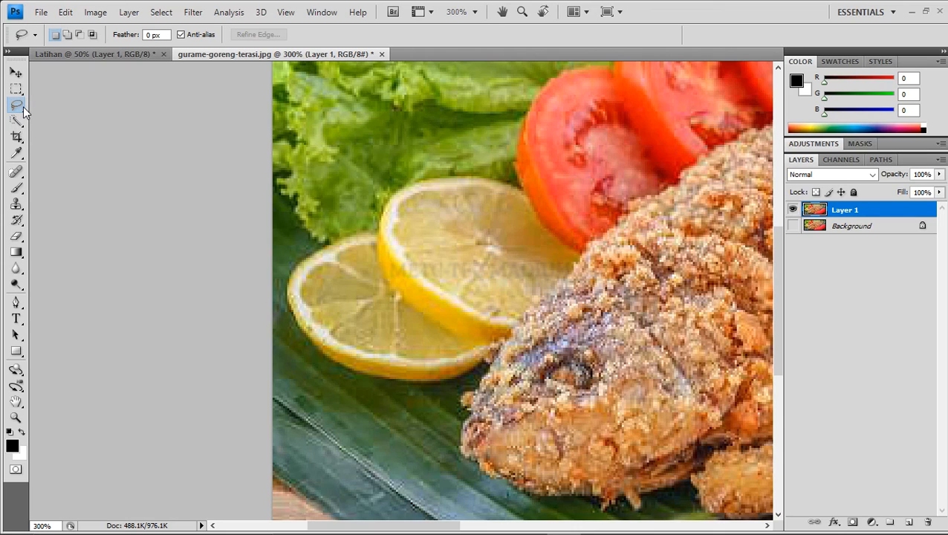